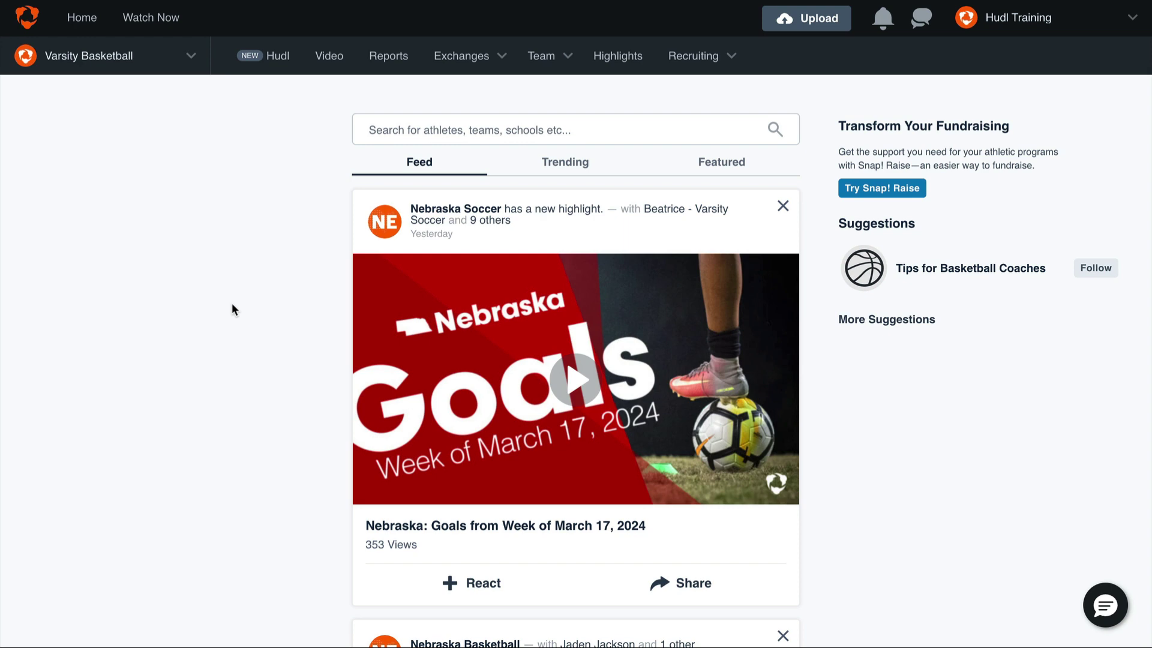
- Open the Trends report from Reports for Hudl Education
left_click(394, 67)
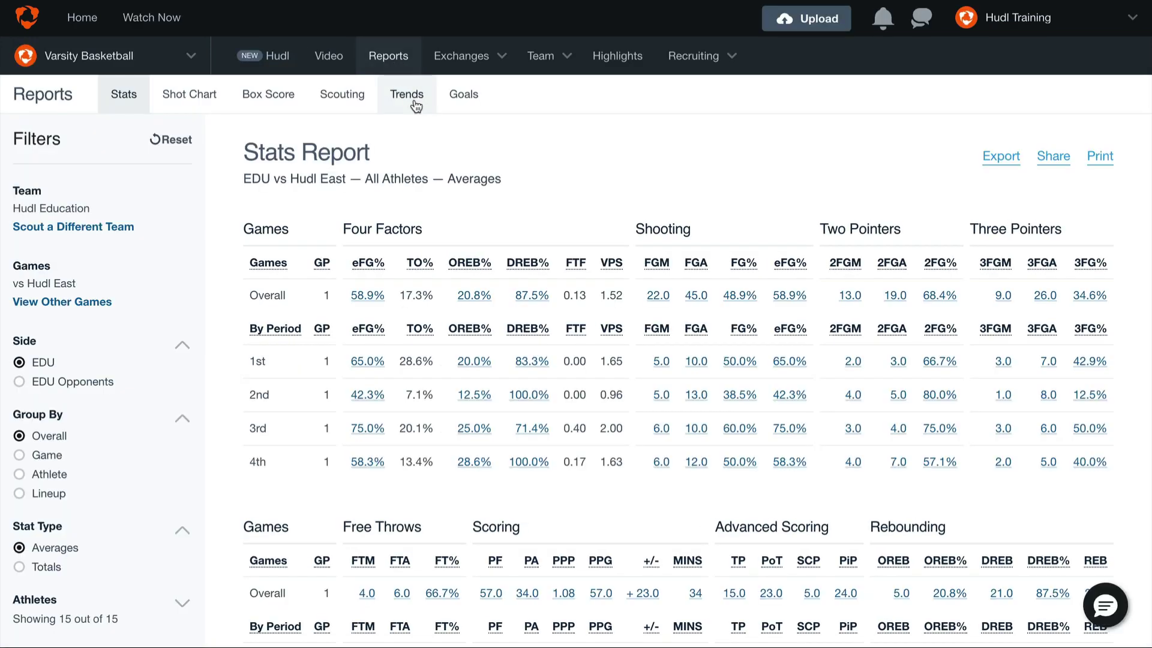
left_click(415, 106)
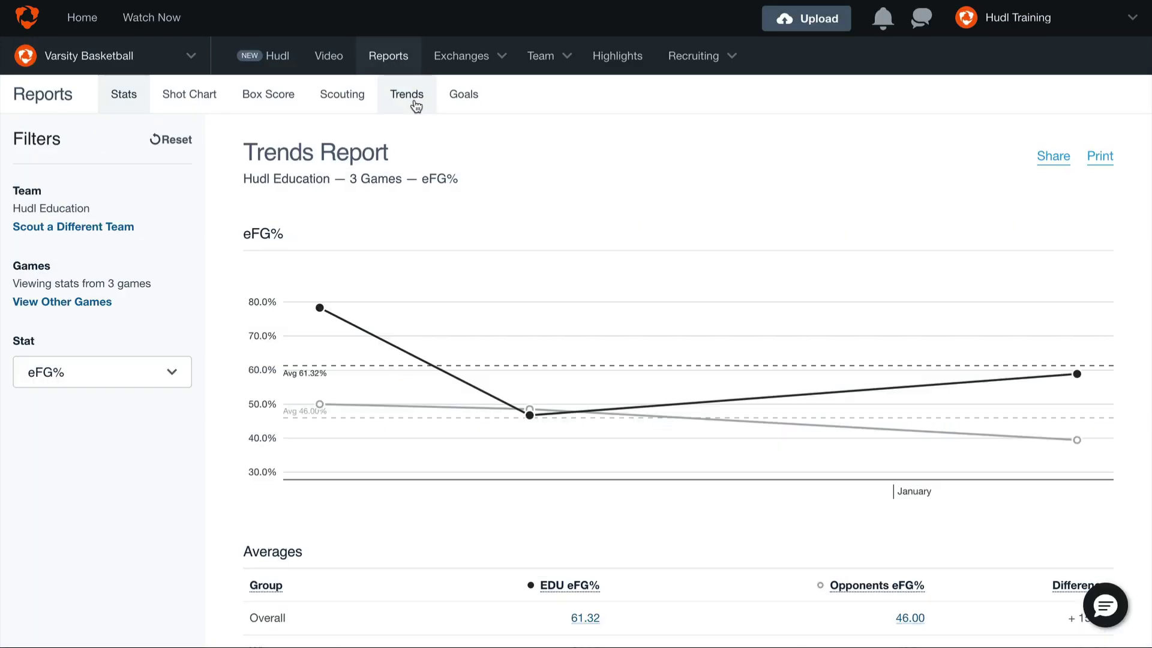
left_click(129, 231)
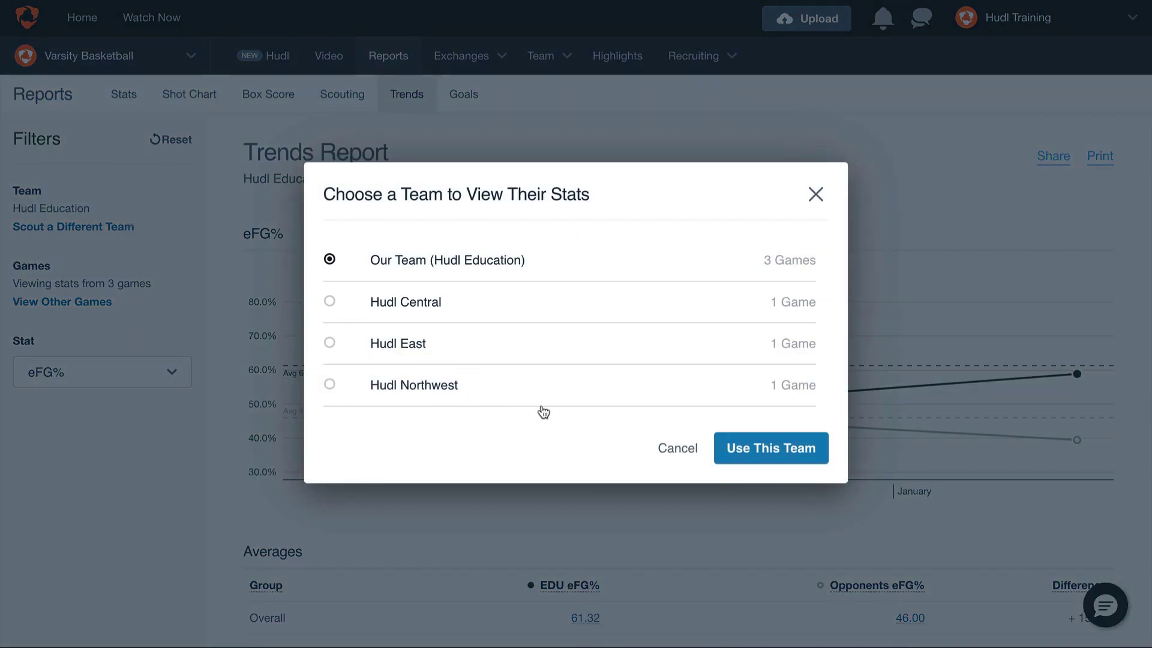
left_click(732, 441)
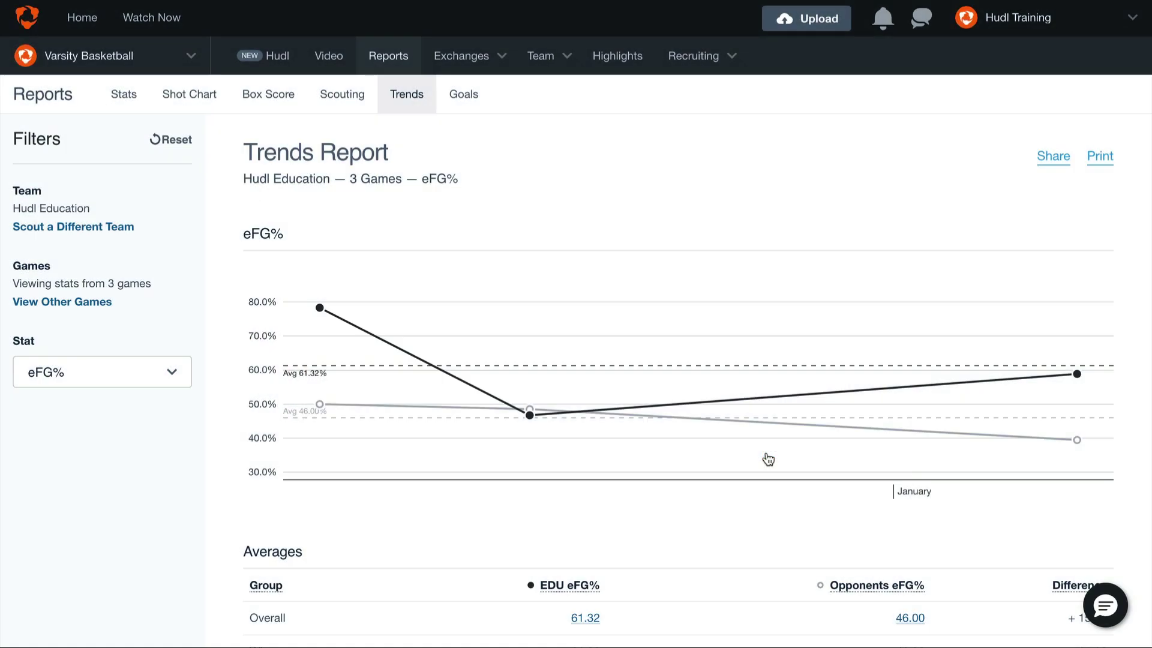
- Exclude the Dec 4 game at Hudl Central so the report covers two games
left_click(88, 306)
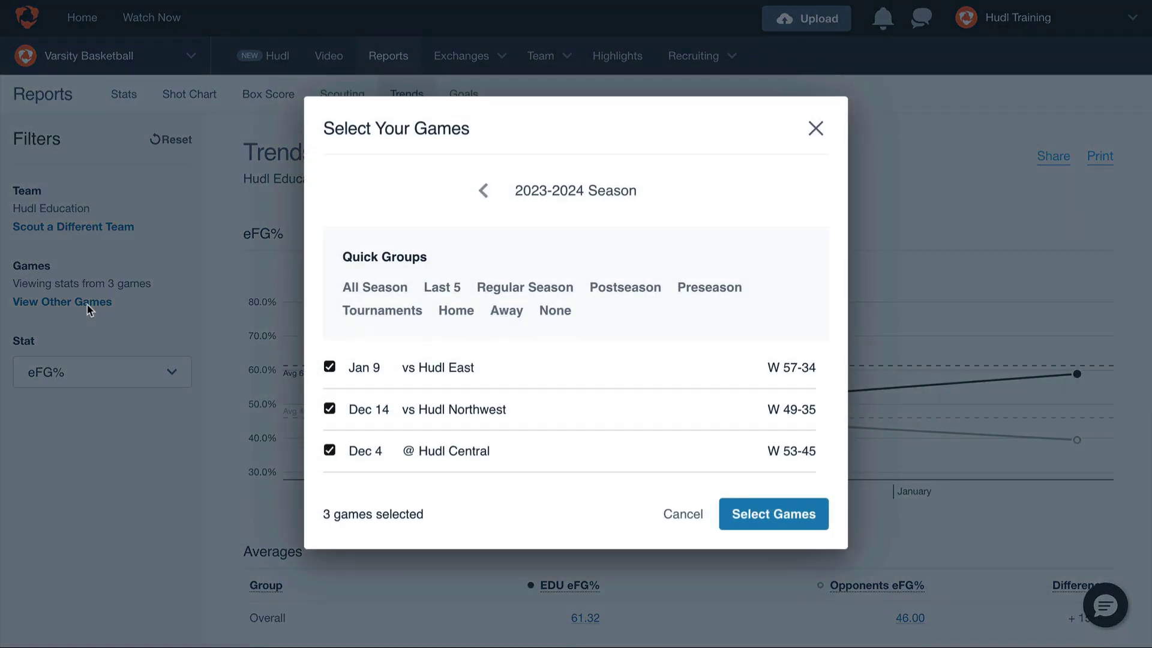
left_click(328, 451)
left_click(773, 520)
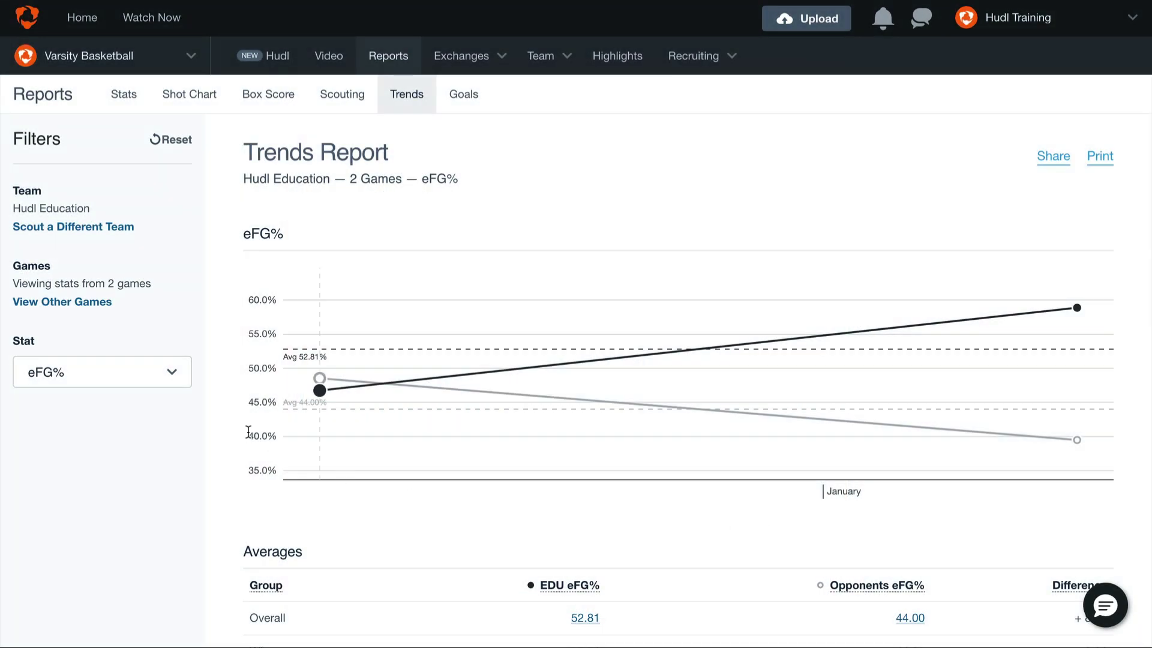
- Chart DREB% and open the clips behind the 78.53 Wins average
left_click(181, 380)
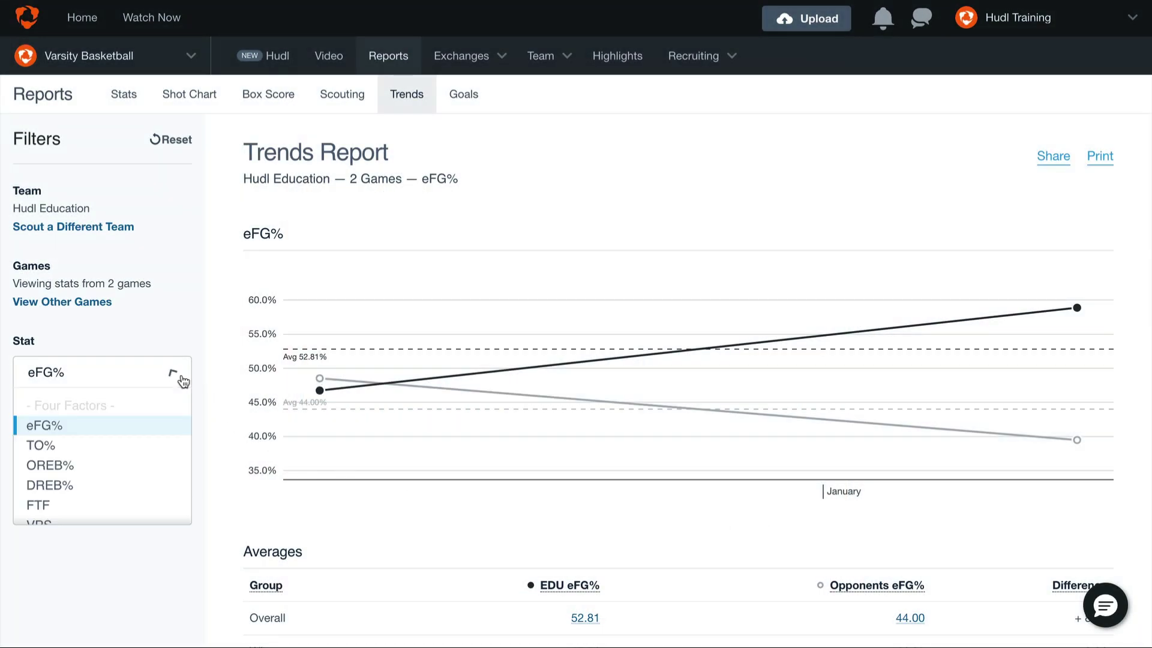
left_click(105, 485)
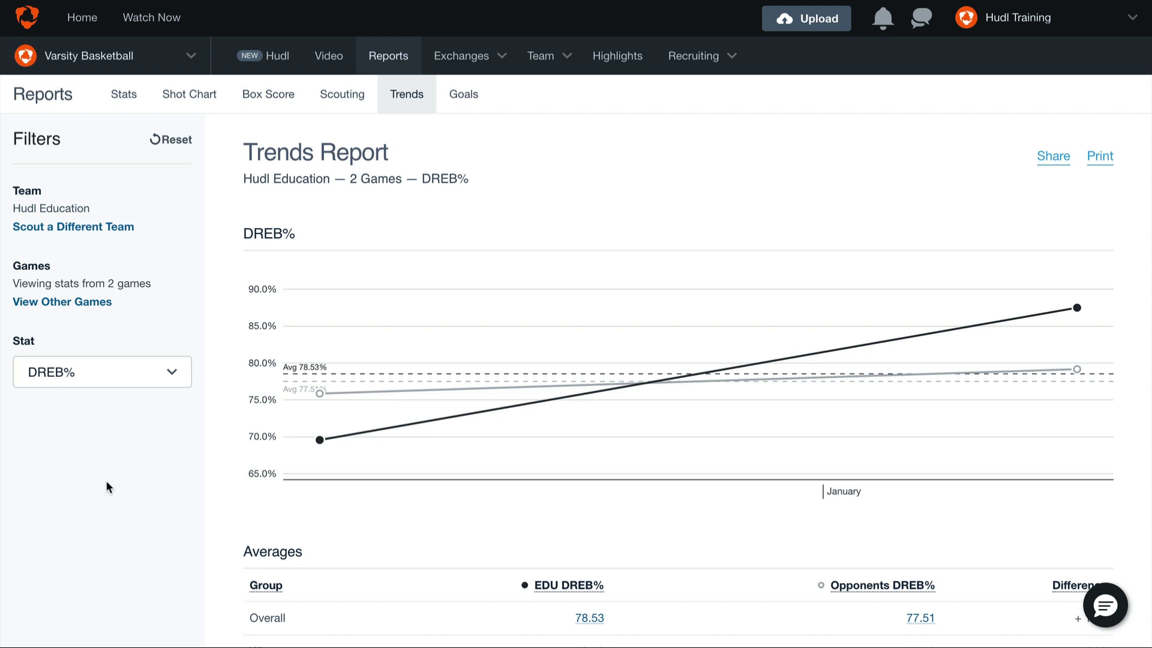
mouse_move(320, 440)
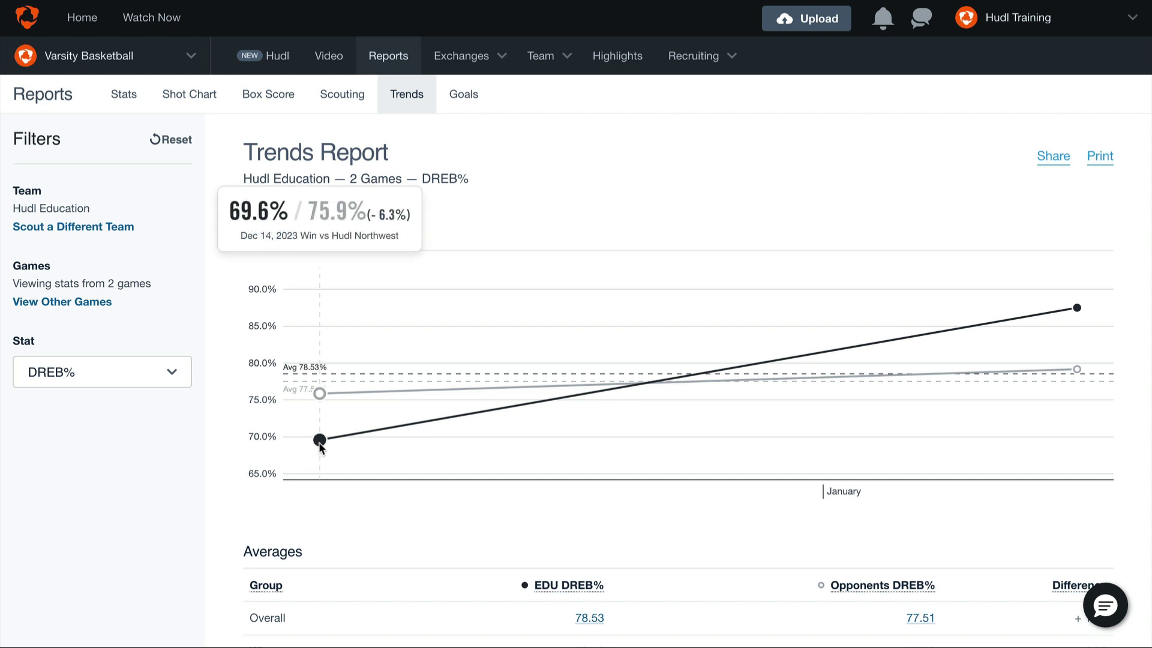
scroll(346, 535, "down", 1)
scroll(347, 539, "down", 2)
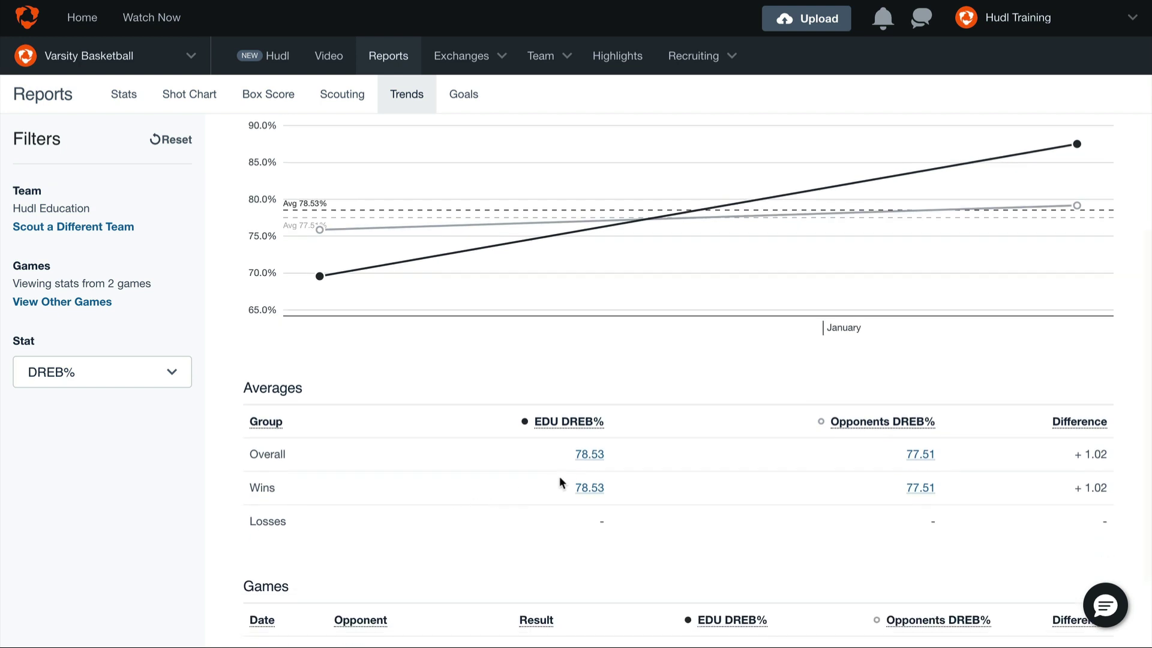
left_click(590, 488)
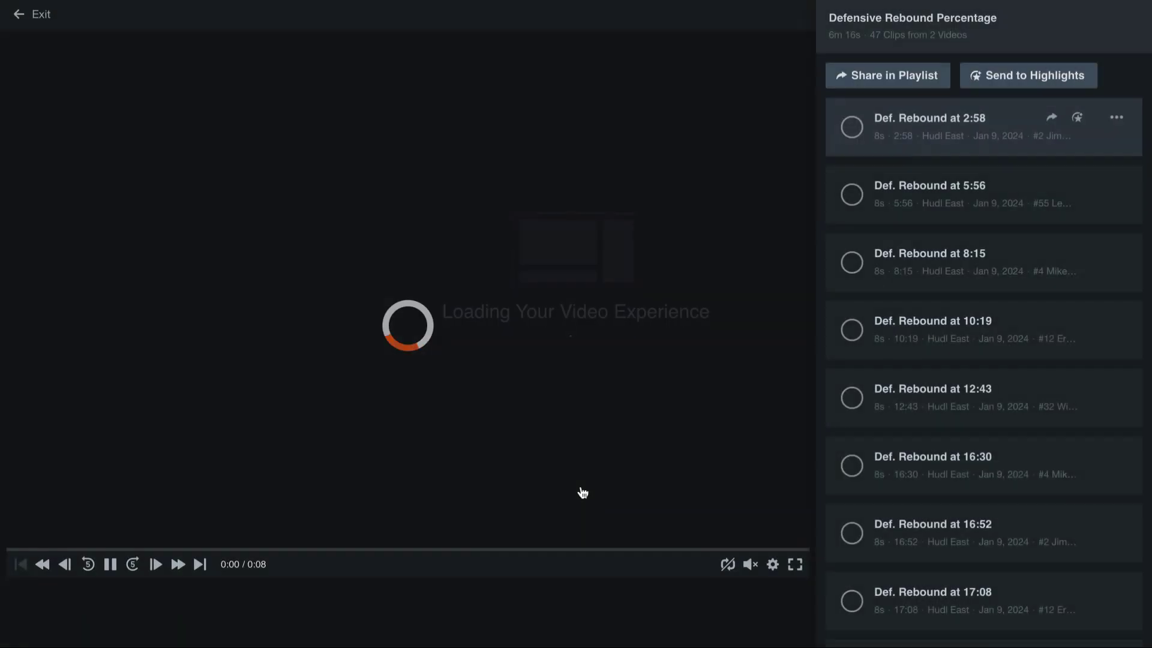